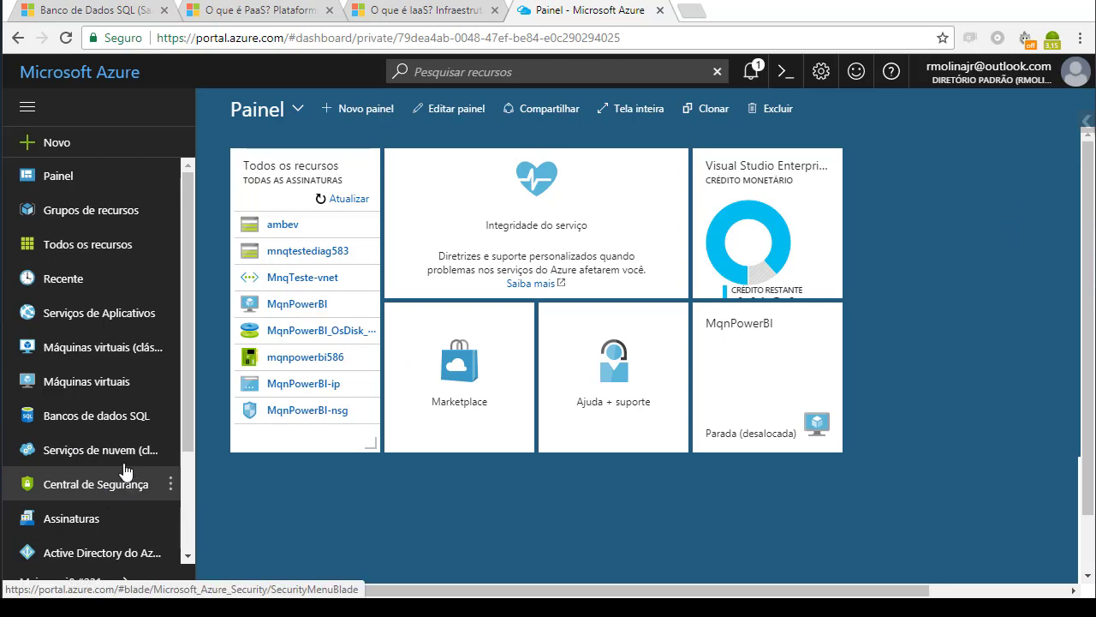
- Start creating a new database from the SQL databases list and review its creation form
{"action": "left_click", "coordinate": [91, 425]}
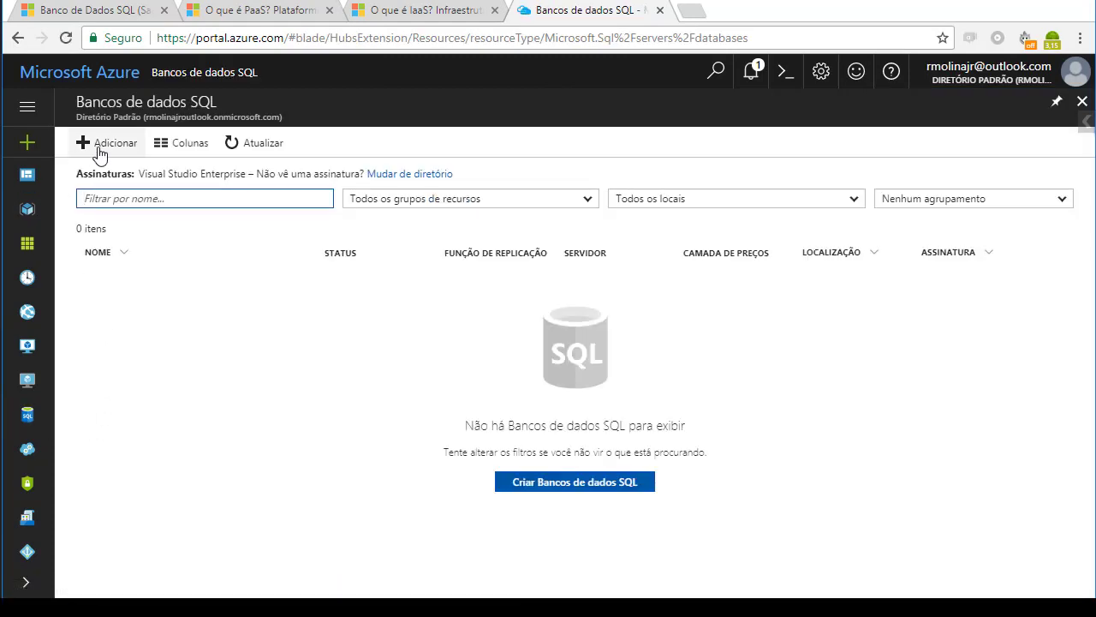
{"action": "left_click", "coordinate": [590, 491]}
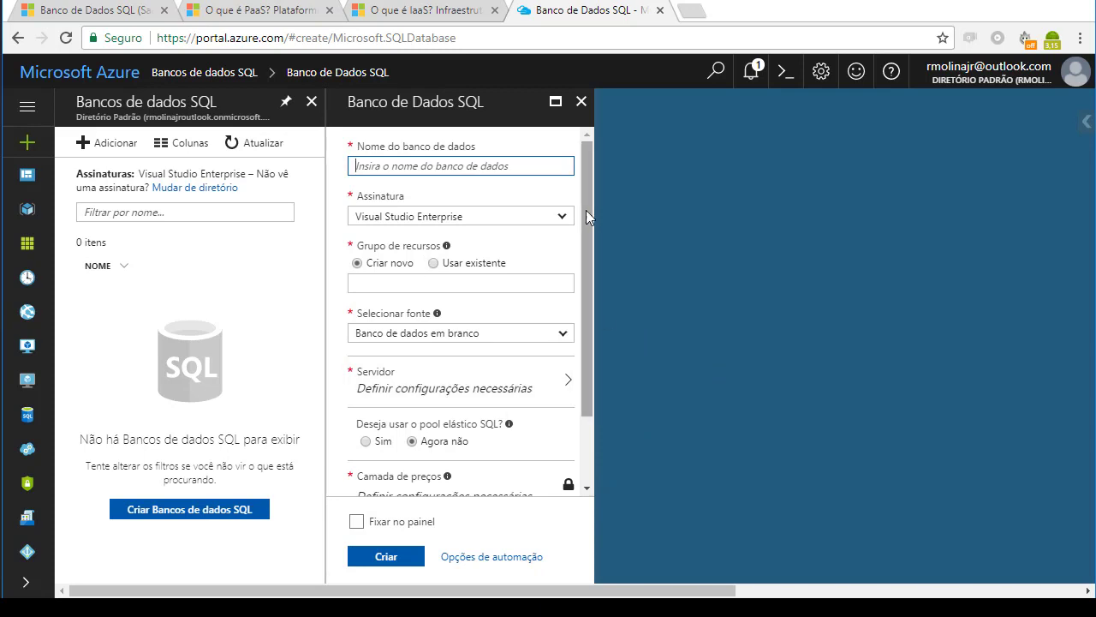
{"action": "mouse_move", "coordinate": [583, 196]}
{"action": "left_mouse_down"}
{"action": "mouse_move", "coordinate": [588, 291]}
{"action": "mouse_move", "coordinate": [585, 204]}
{"action": "left_mouse_up"}
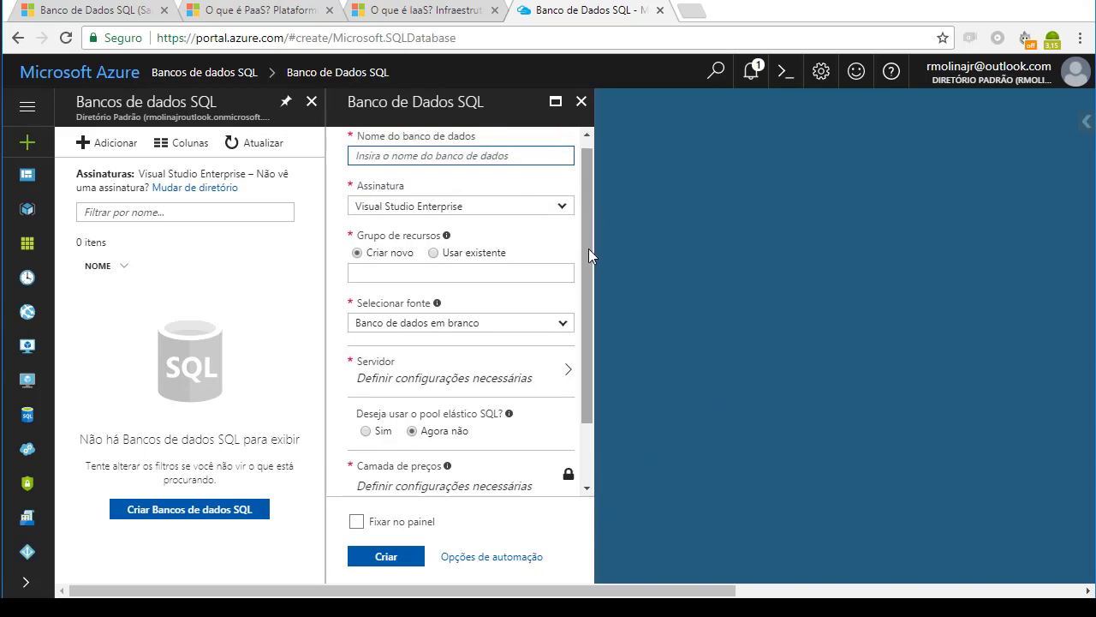
{"action": "left_click_drag", "start_coordinate": [587, 248], "coordinate": [590, 214]}
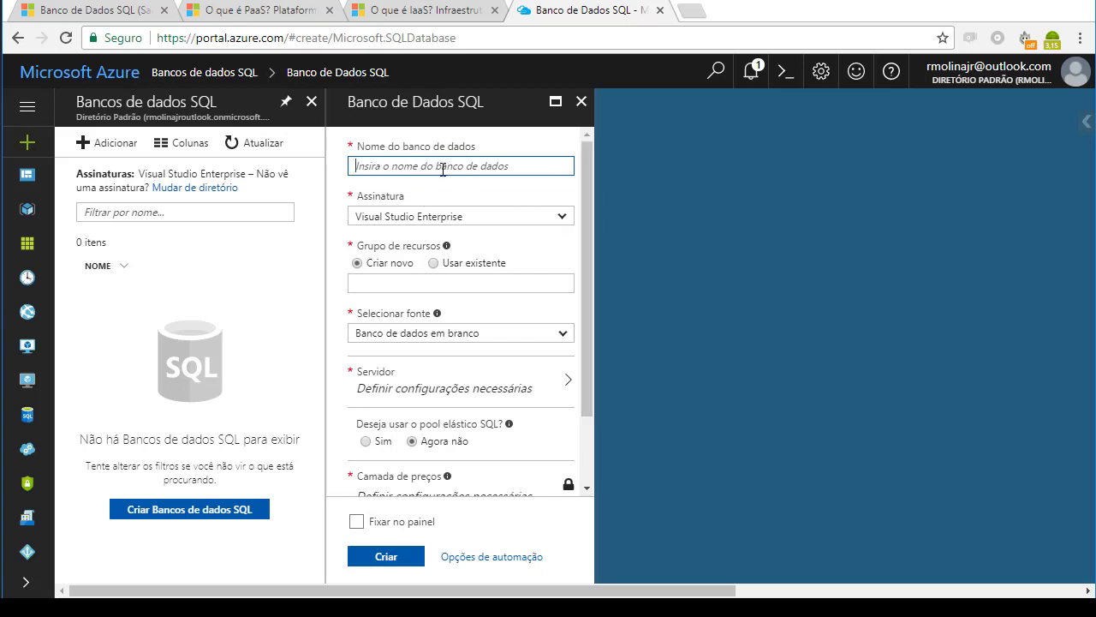
- Name the new database TesteAulaPaas and keep Visual Studio Enterprise as its subscription
{"action": "type", "text": "teste"}
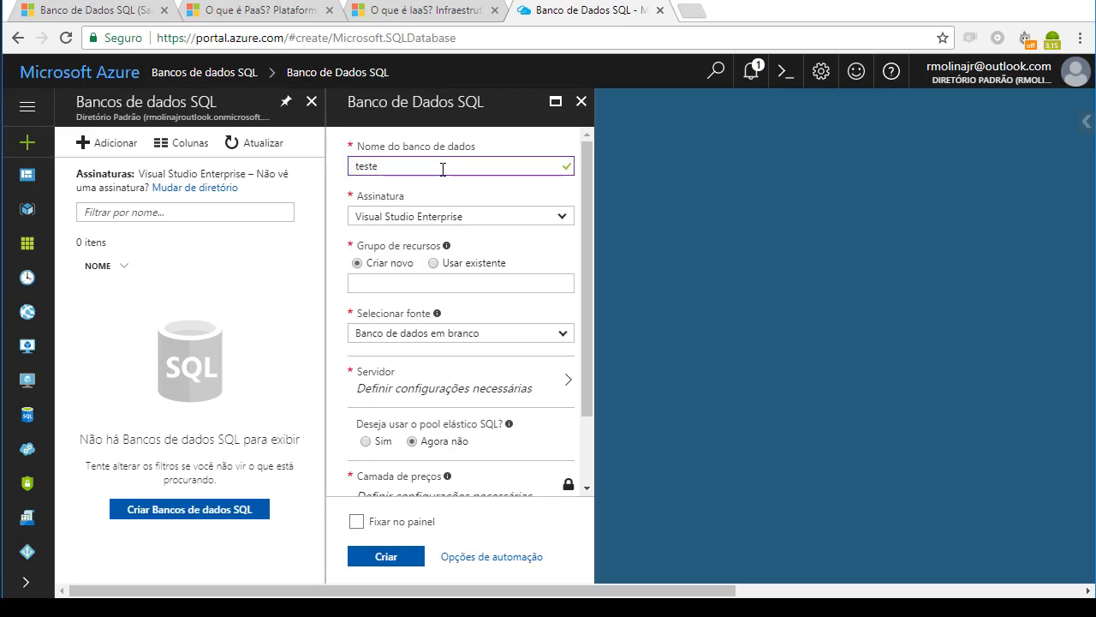
{"action": "type", "text": "Aula"}
{"action": "key", "text": "Home"}
{"action": "key", "text": "Delete"}
{"action": "type", "text": "T"}
{"action": "key", "text": "End"}
{"action": "type", "text": "Pass"}
{"action": "key", "text": "BackSpace"}
{"action": "key", "text": "BackSpace"}
{"action": "type", "text": "as"}
{"action": "left_click", "coordinate": [563, 221]}
{"action": "left_click", "coordinate": [563, 217]}
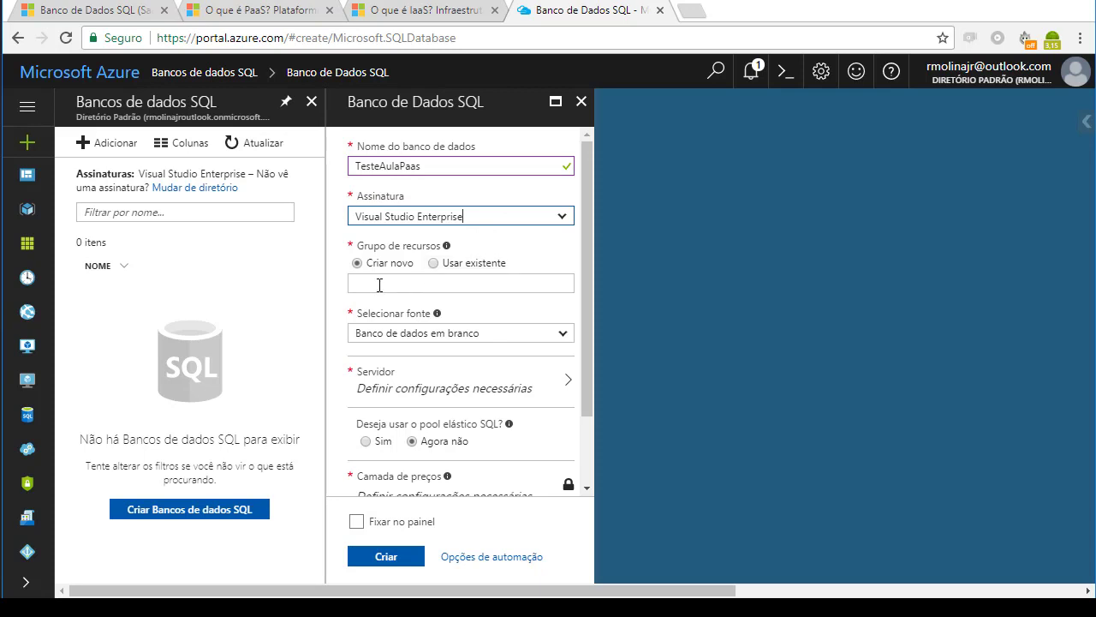
- Define a new resource group named TreinamentoSQLPaas and keep the blank database (Banco de dados em branco) as the source
{"action": "left_click", "coordinate": [420, 284]}
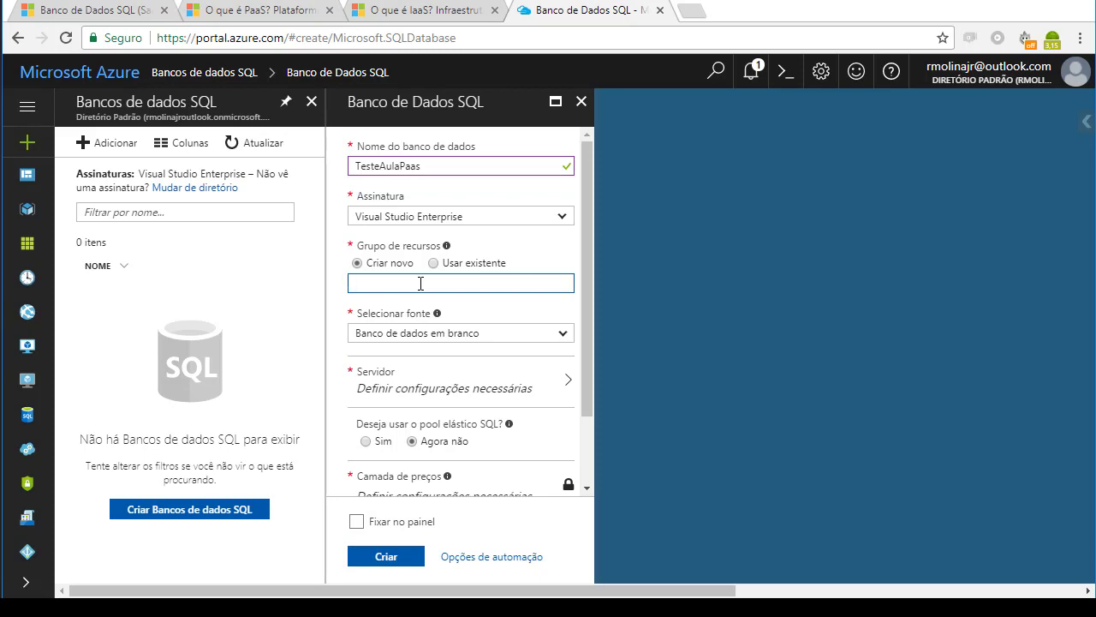
{"action": "type", "text": "TreinamentoSQLPaas"}
{"action": "left_click", "coordinate": [505, 339]}
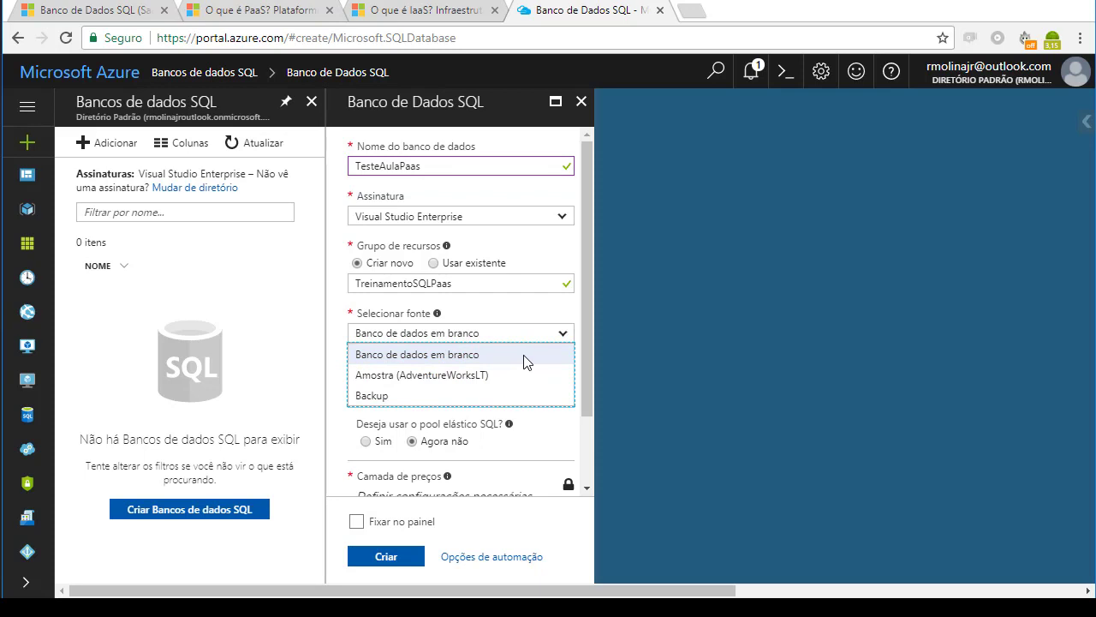
{"action": "left_click", "coordinate": [587, 394]}
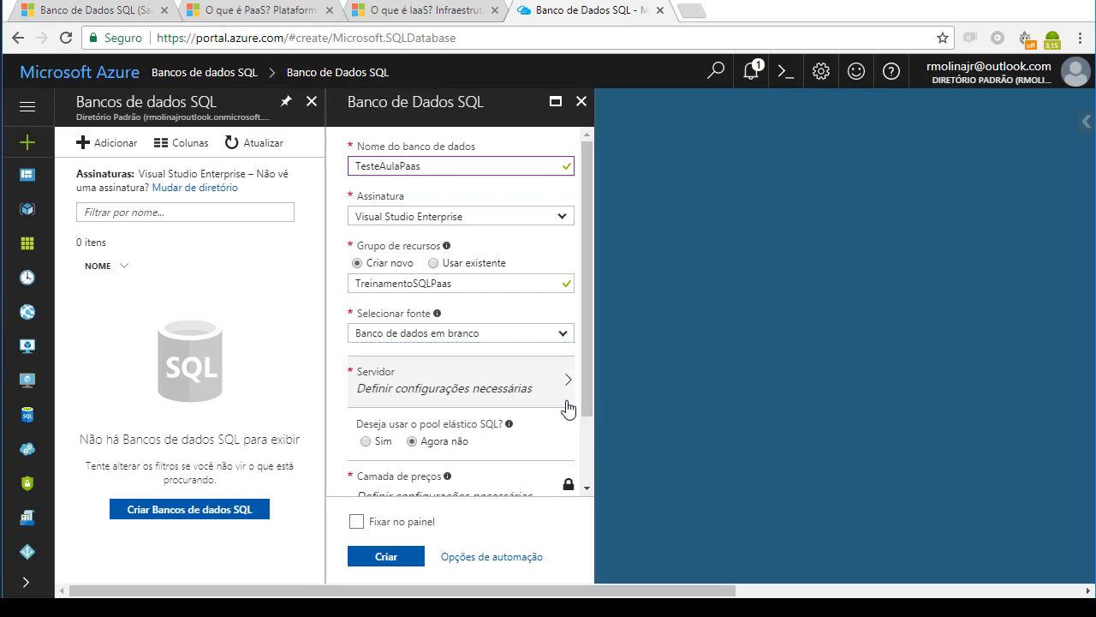
- Begin a new server for the database and name it bdaulapaas
{"action": "left_click", "coordinate": [481, 394]}
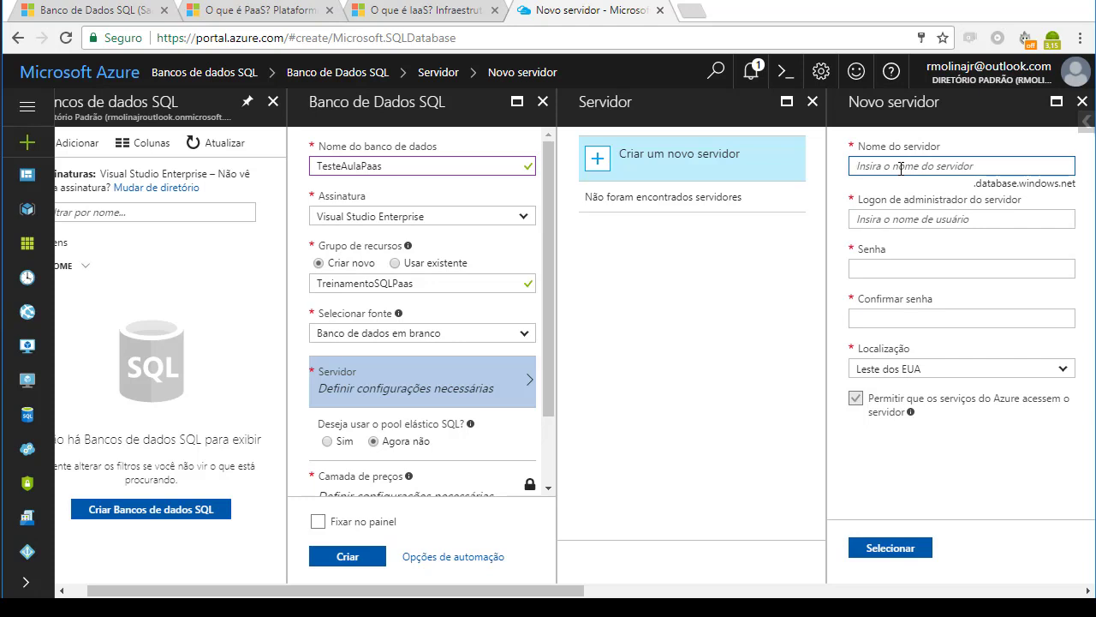
{"action": "type", "text": "bds"}
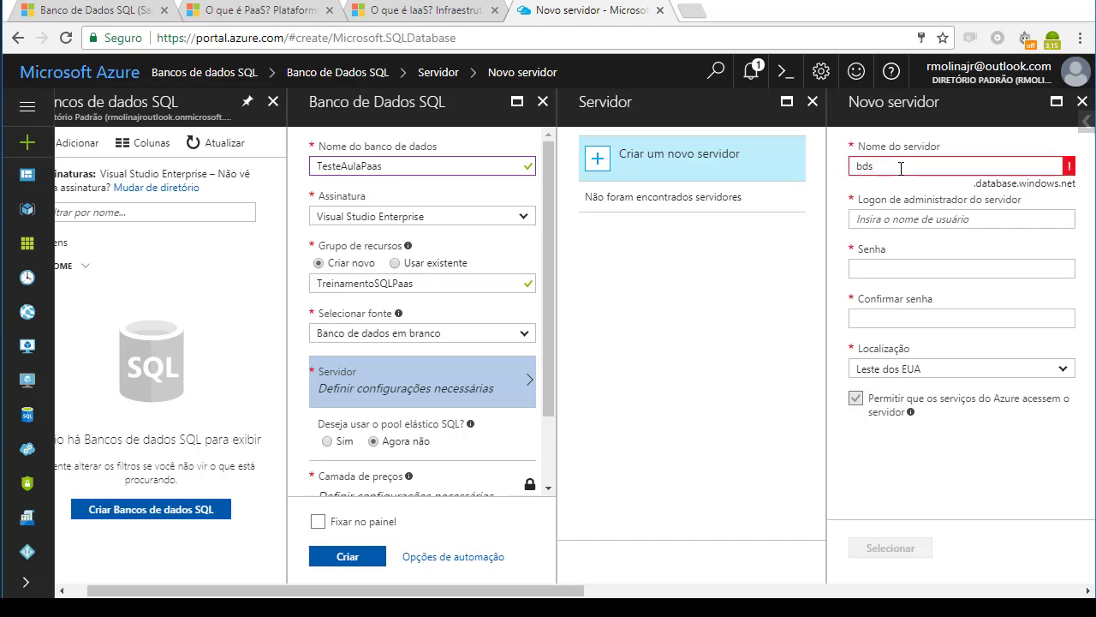
{"action": "key", "text": "BackSpace"}
{"action": "type", "text": "aula"}
{"action": "key", "text": "BackSpace"}
{"action": "type", "text": "a"}
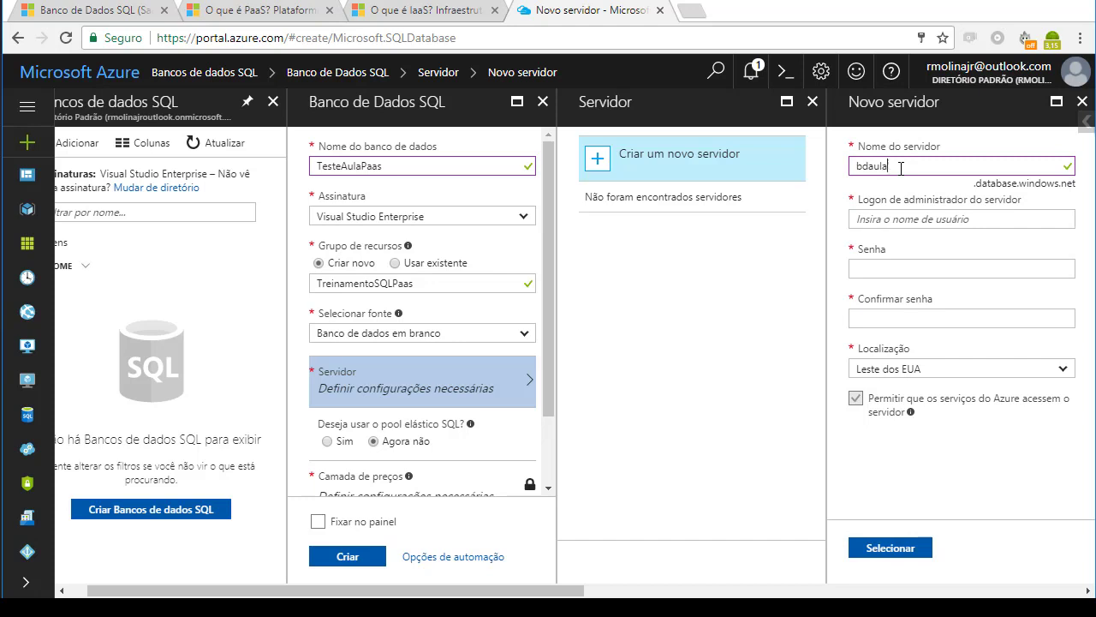
{"action": "type", "text": "paas"}
- Enter the server administrator's login name, then fill in and confirm the administrator password
{"action": "left_click", "coordinate": [903, 218]}
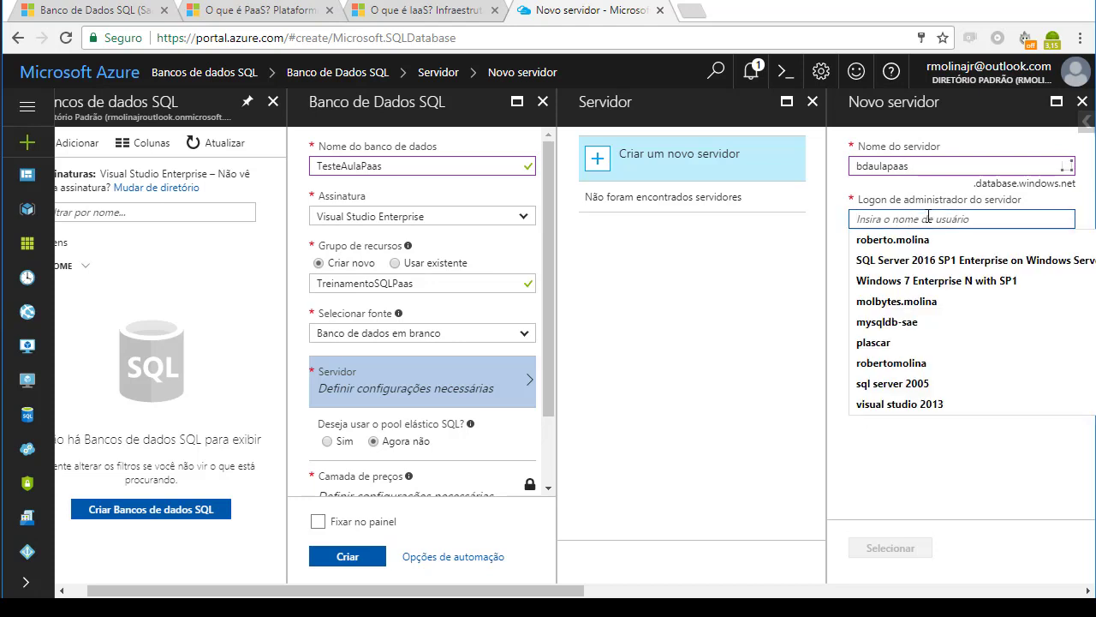
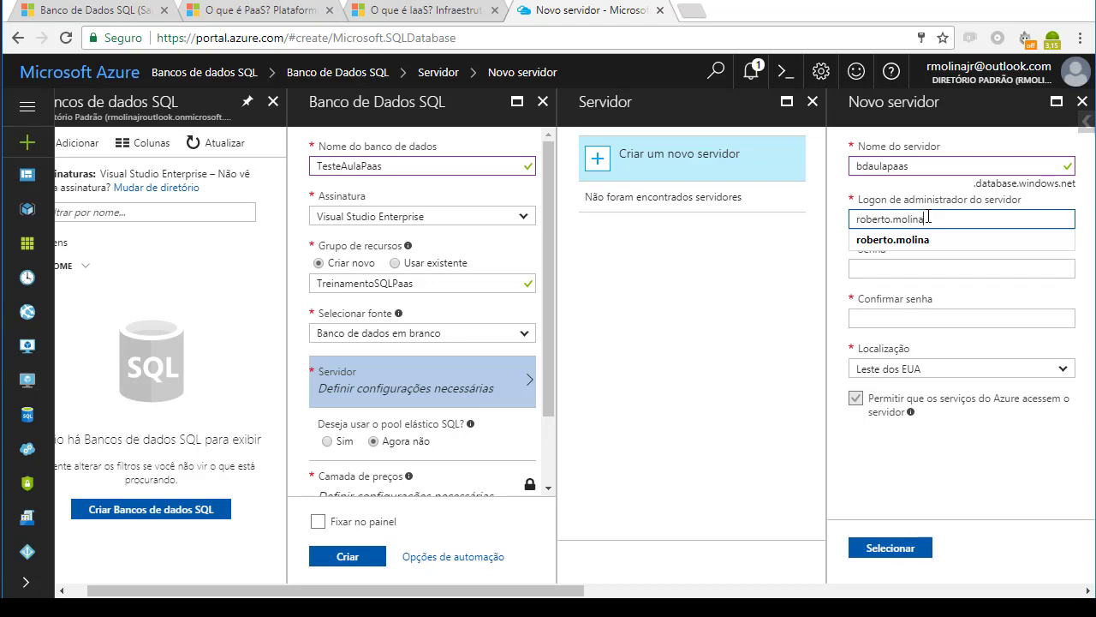
{"action": "left_click", "coordinate": [917, 267]}
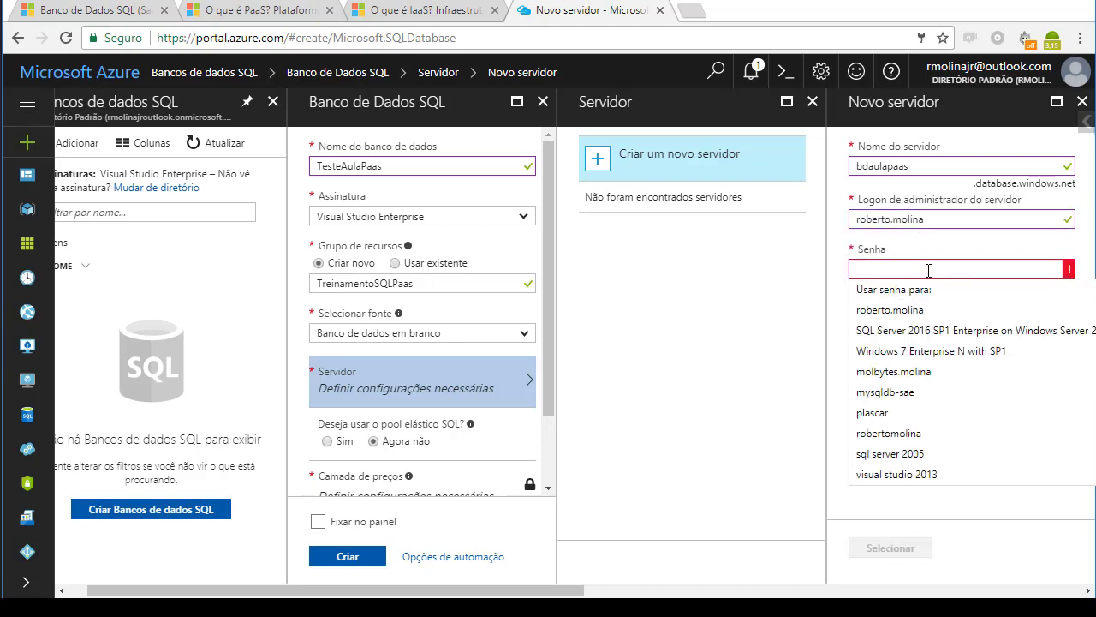
{"action": "type", "text": "*********"}
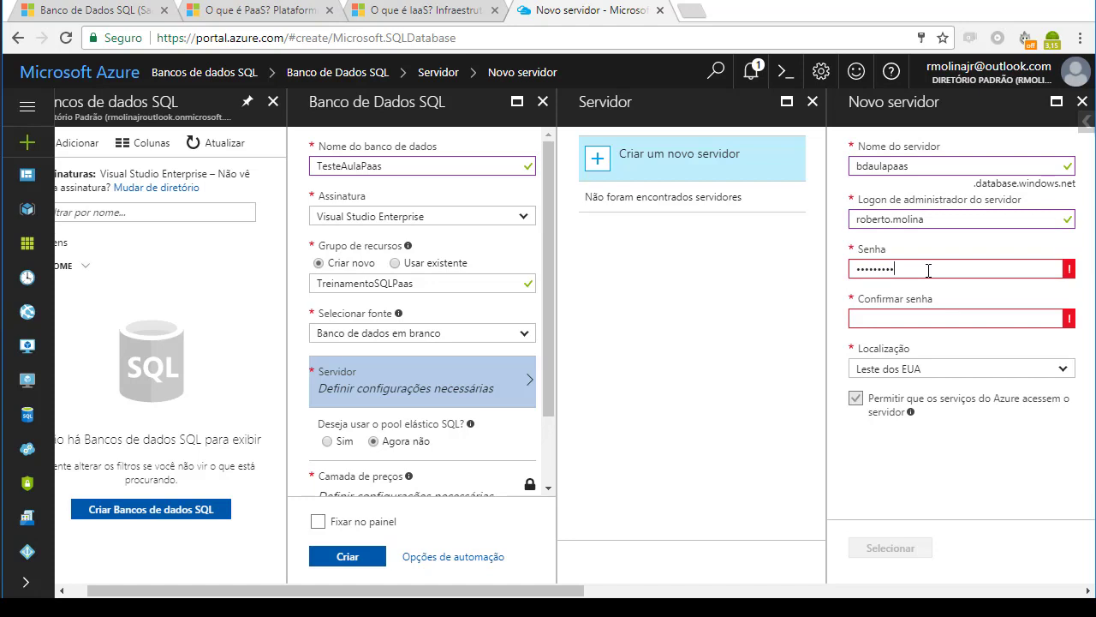
{"action": "type", "text": "***"}
{"action": "left_click", "coordinate": [919, 317]}
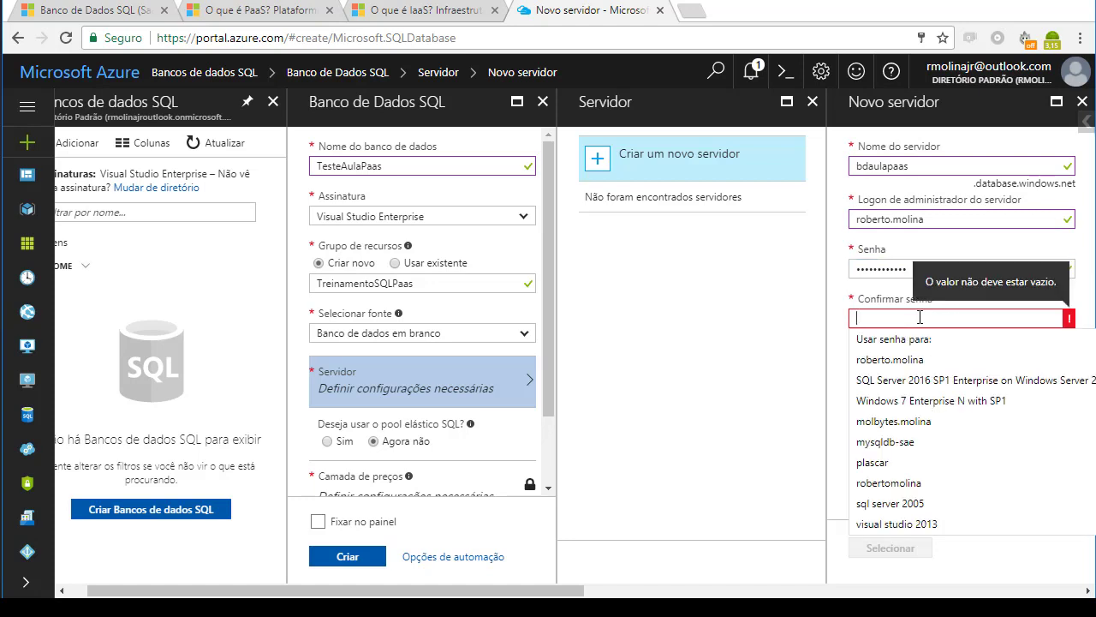
{"action": "type", "text": "••"}
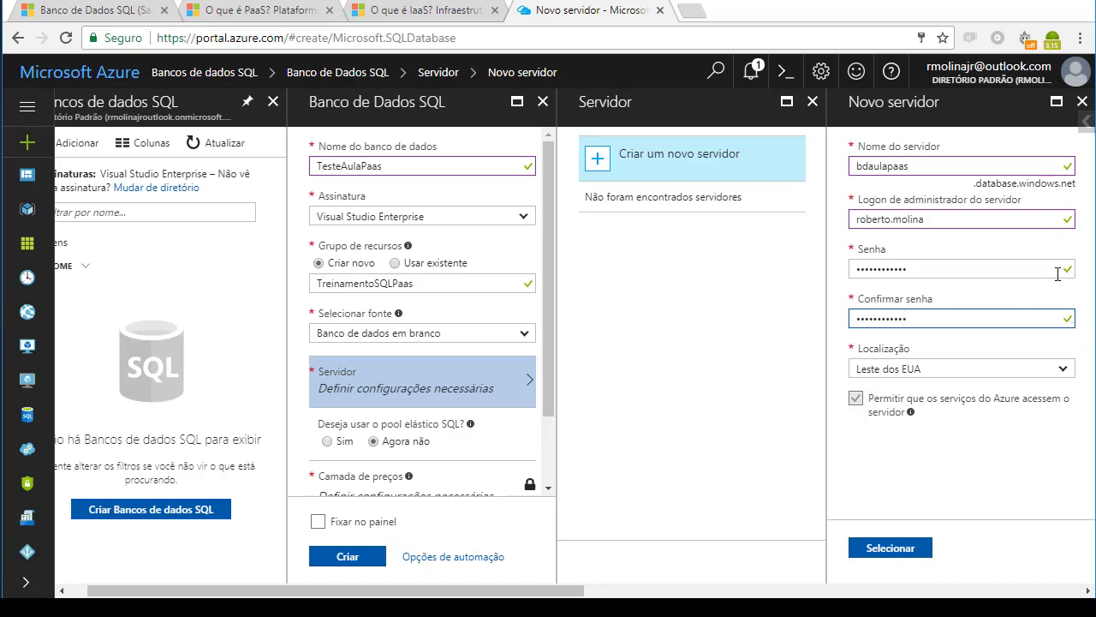
- Set the server location to Leste dos EUA and assign the new server to the database
{"action": "left_click", "coordinate": [1063, 370]}
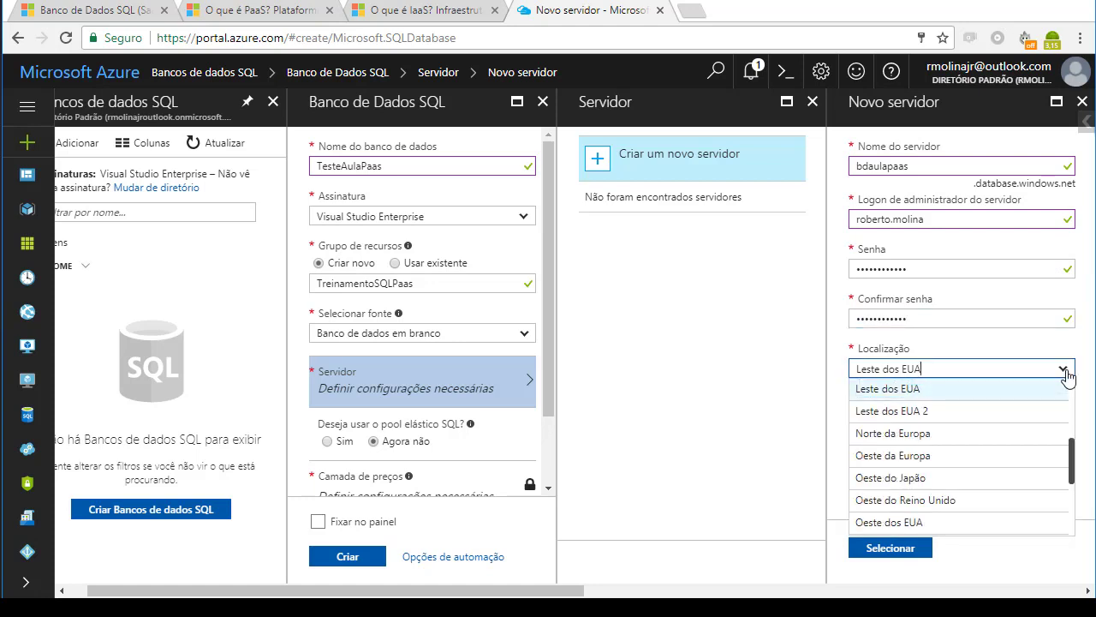
{"action": "mouse_move", "coordinate": [1071, 455]}
{"action": "left_mouse_down"}
{"action": "mouse_move", "coordinate": [1070, 377]}
{"action": "mouse_move", "coordinate": [1081, 509]}
{"action": "mouse_move", "coordinate": [1073, 390]}
{"action": "mouse_move", "coordinate": [1073, 445]}
{"action": "left_mouse_up"}
{"action": "left_click", "coordinate": [949, 411]}
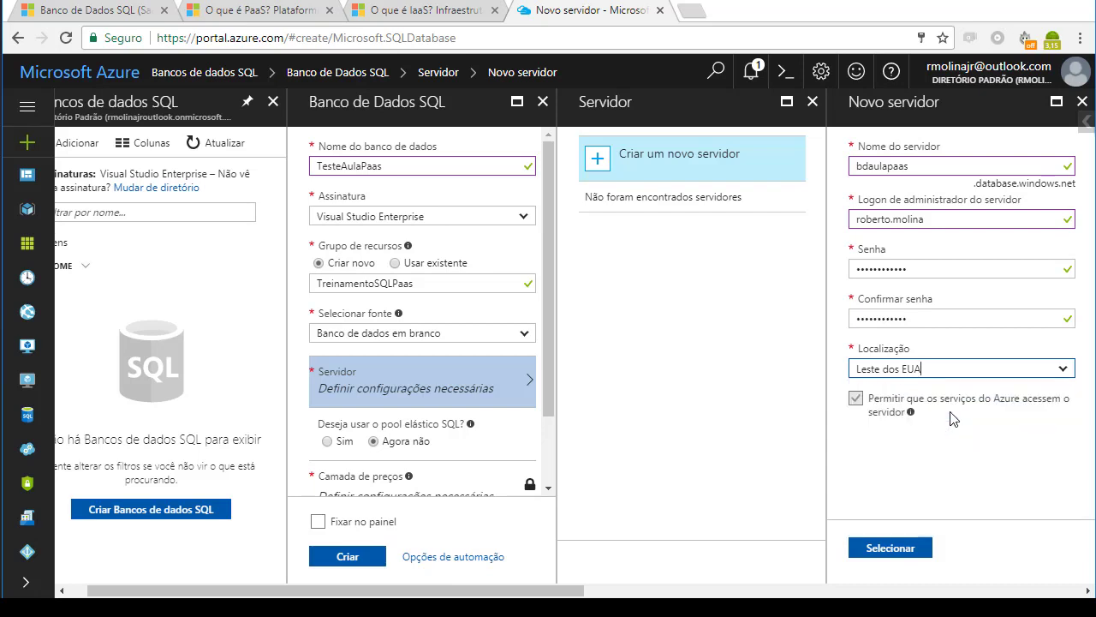
{"action": "left_click", "coordinate": [897, 550]}
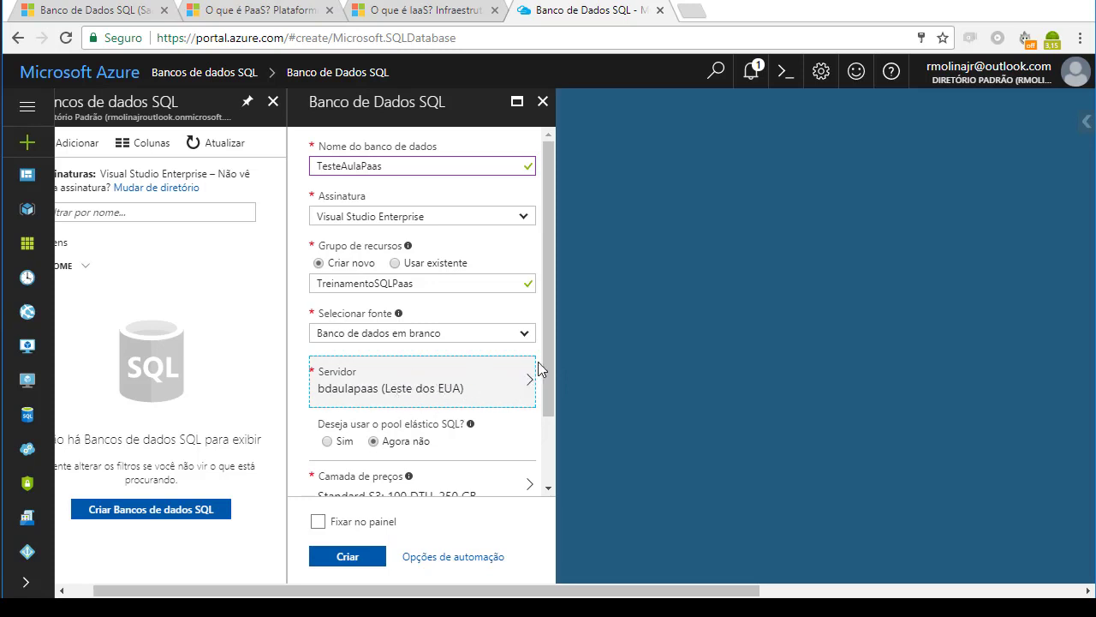
- Change the database's pricing tier to Básico with 5 DTU and 2 GB of storage, and apply it
{"action": "left_click_drag", "start_coordinate": [545, 327], "coordinate": [547, 404]}
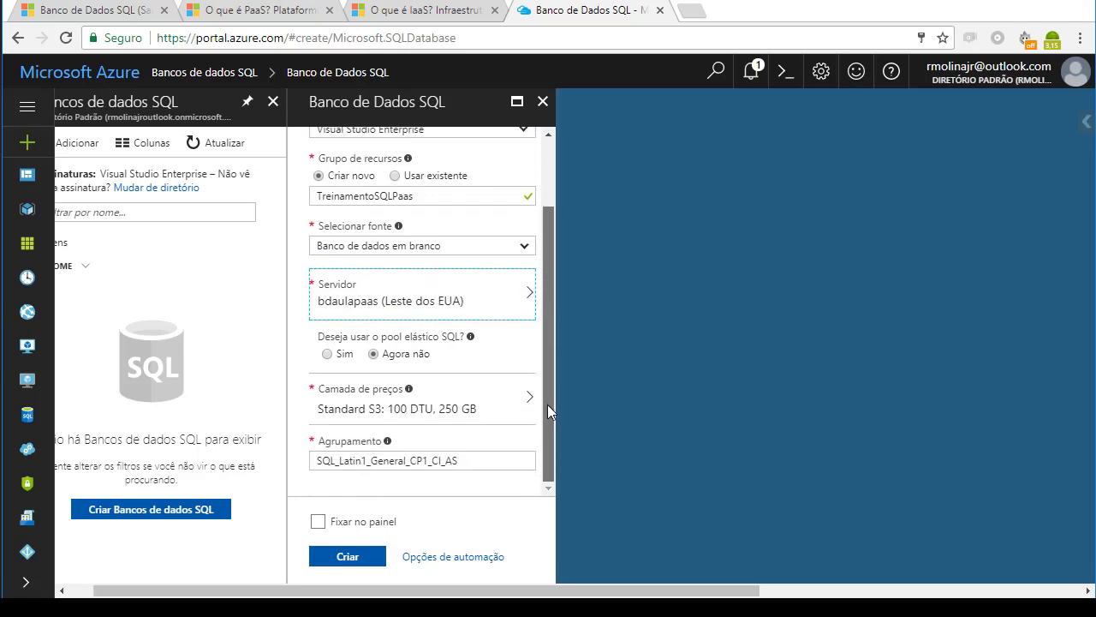
{"action": "left_click", "coordinate": [454, 405]}
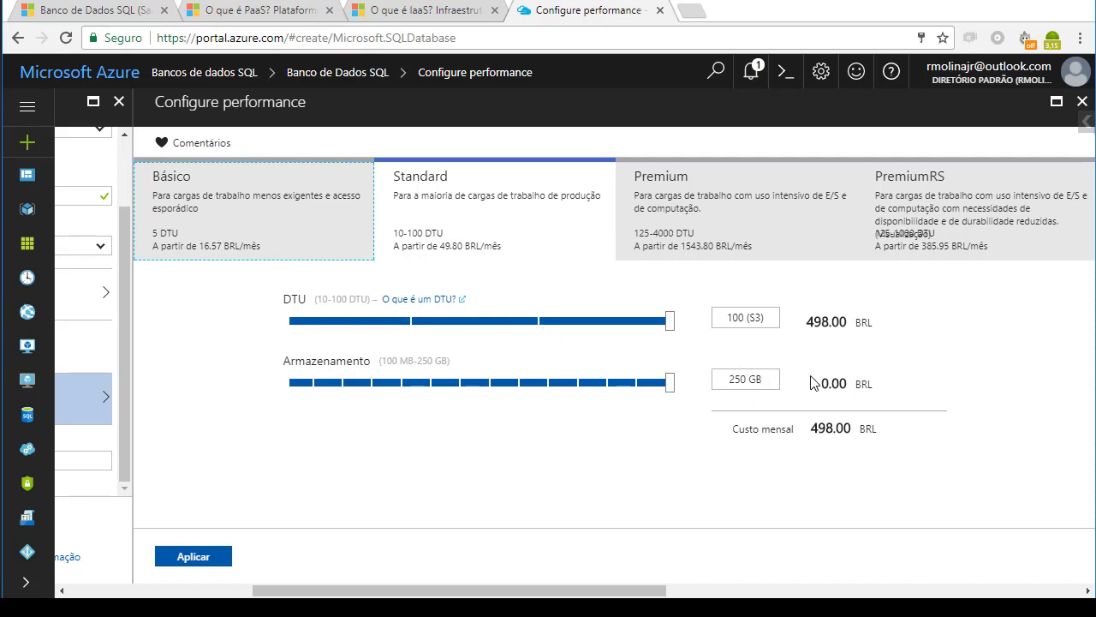
{"action": "left_click_drag", "start_coordinate": [883, 437], "coordinate": [793, 431]}
{"action": "left_click", "coordinate": [754, 422]}
{"action": "left_click", "coordinate": [267, 211]}
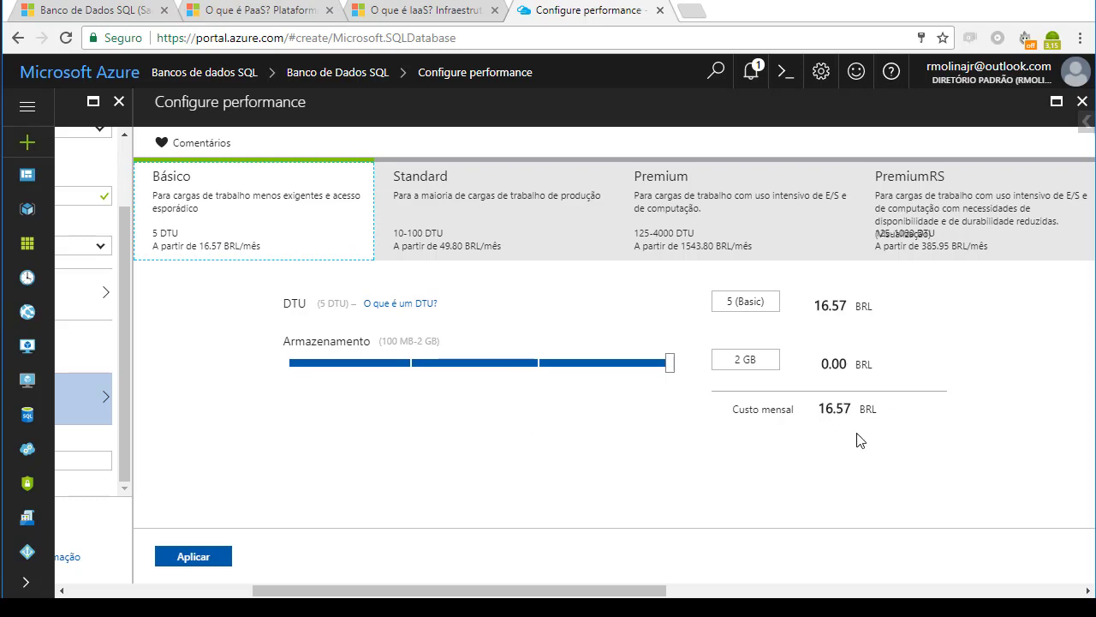
{"action": "left_click", "coordinate": [205, 558]}
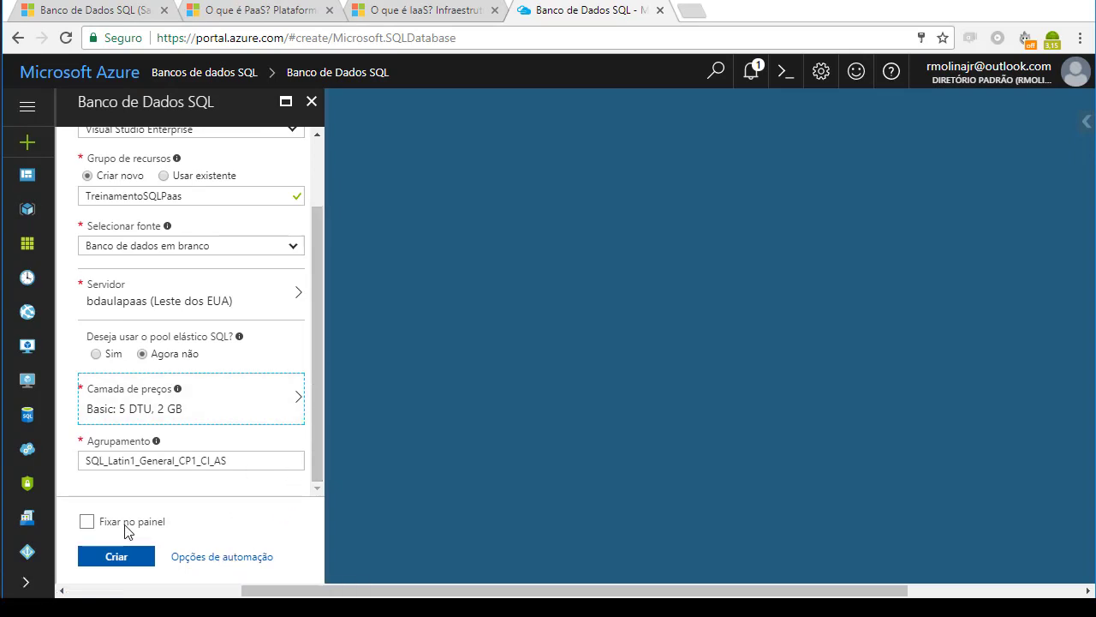
- Pin the database to the dashboard and submit its creation
{"action": "left_click", "coordinate": [87, 524]}
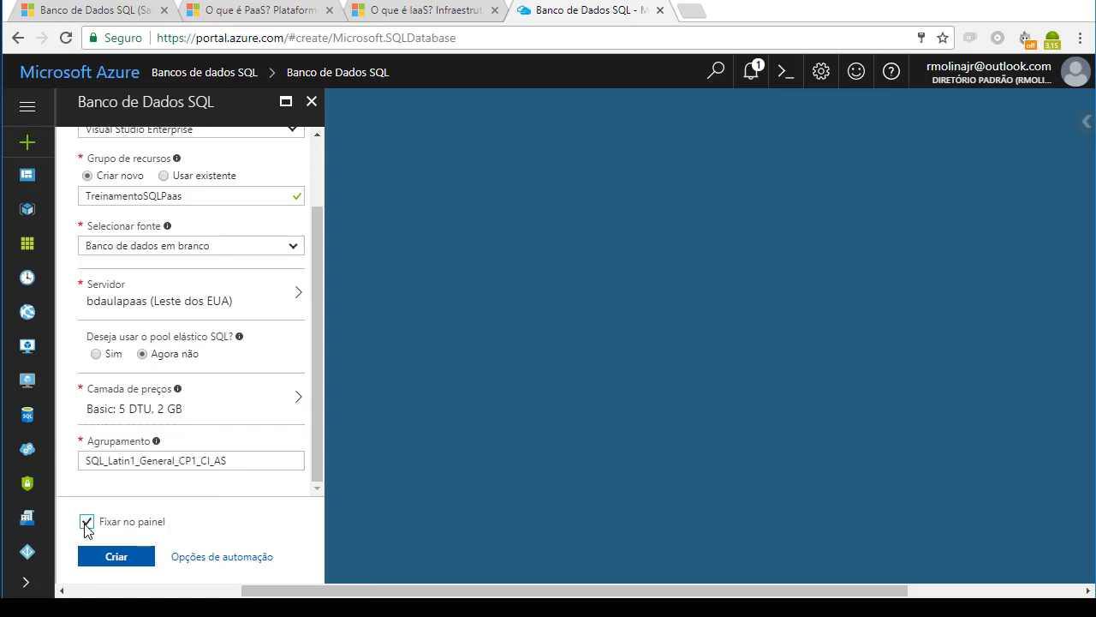
{"action": "left_click", "coordinate": [125, 558]}
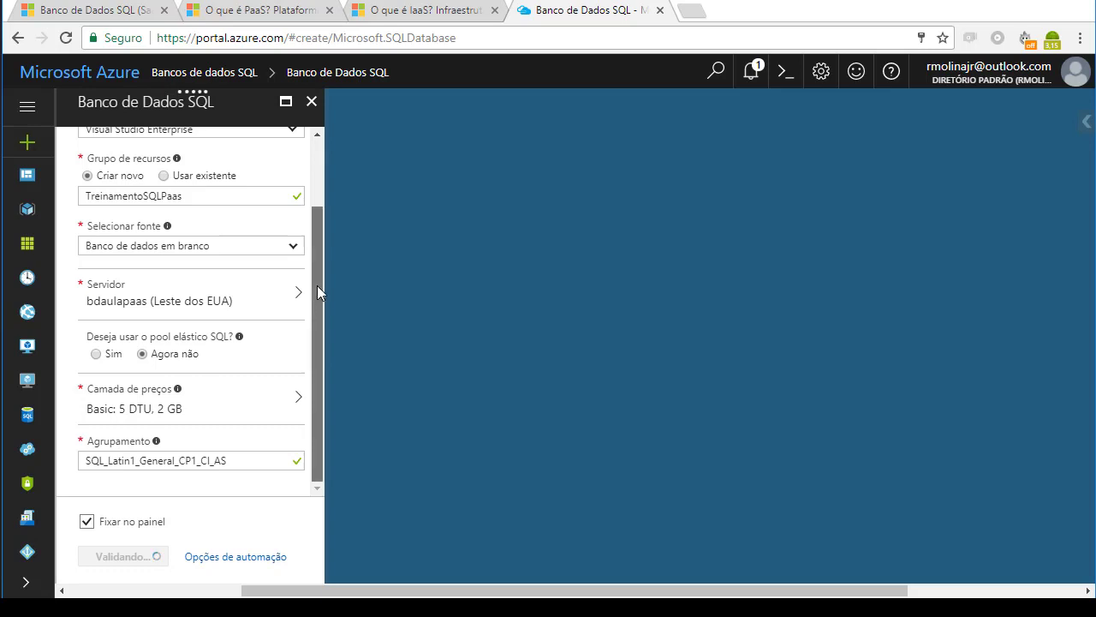
{"action": "left_click_drag", "start_coordinate": [316, 292], "coordinate": [317, 229]}
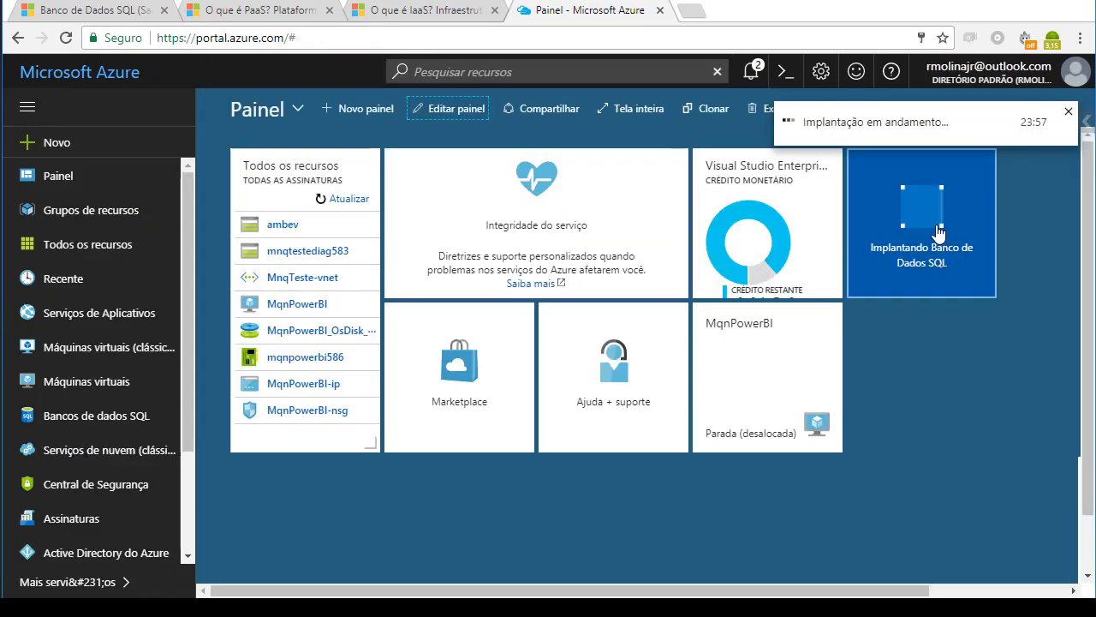
- Check the deployment notifications, dismissing the remaining-credit notice and the deployment notice for TreinamentoSQLPaas
{"action": "left_click", "coordinate": [752, 74]}
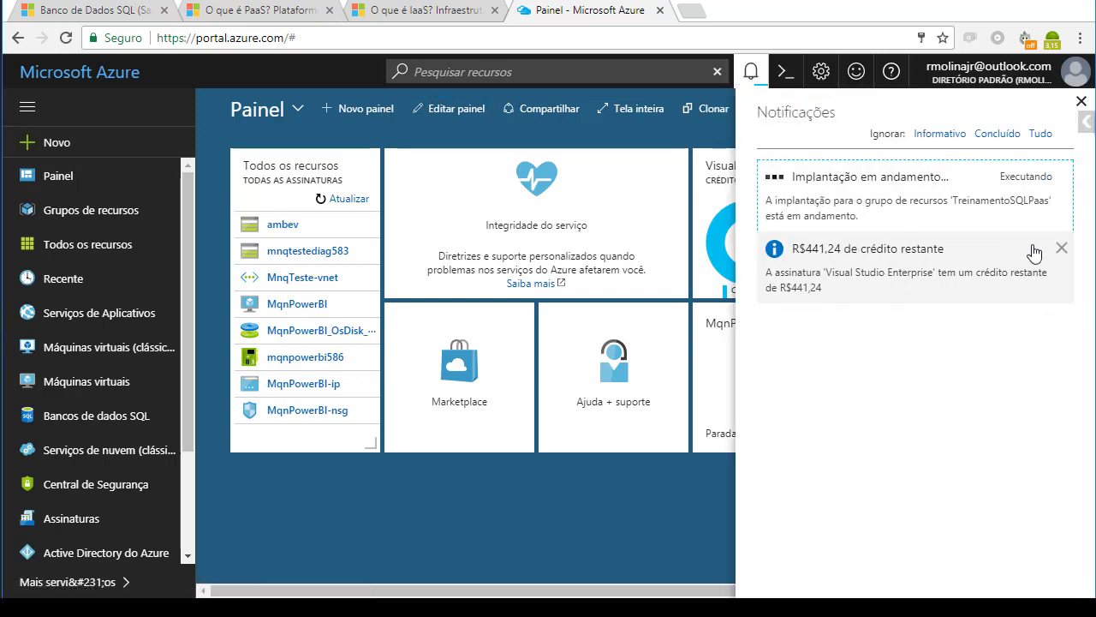
{"action": "left_click", "coordinate": [1061, 247]}
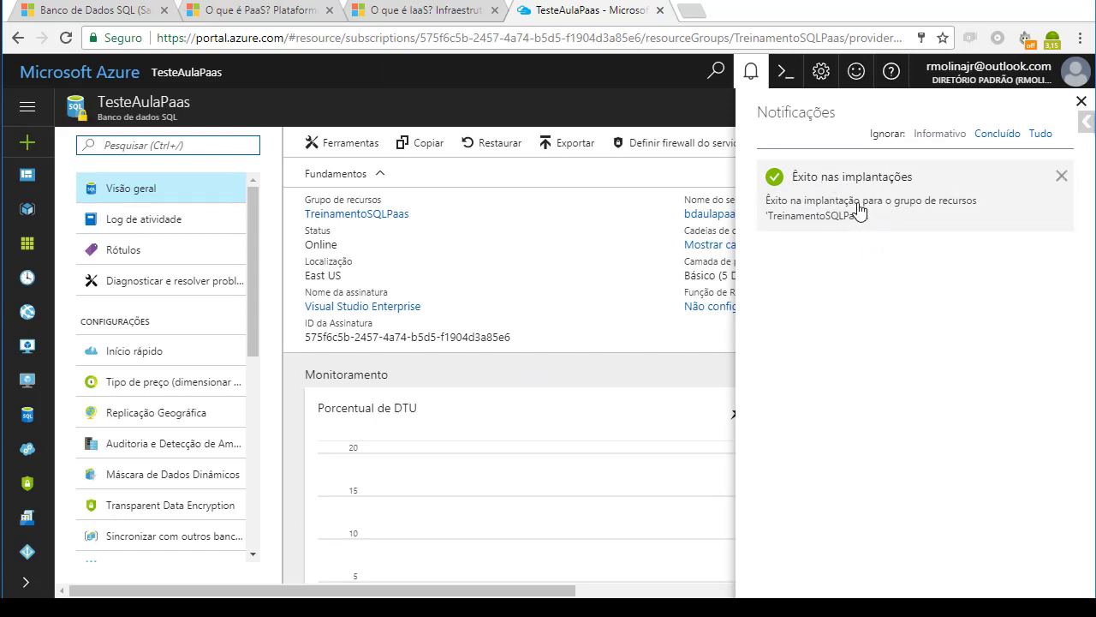
{"action": "left_click", "coordinate": [1061, 175]}
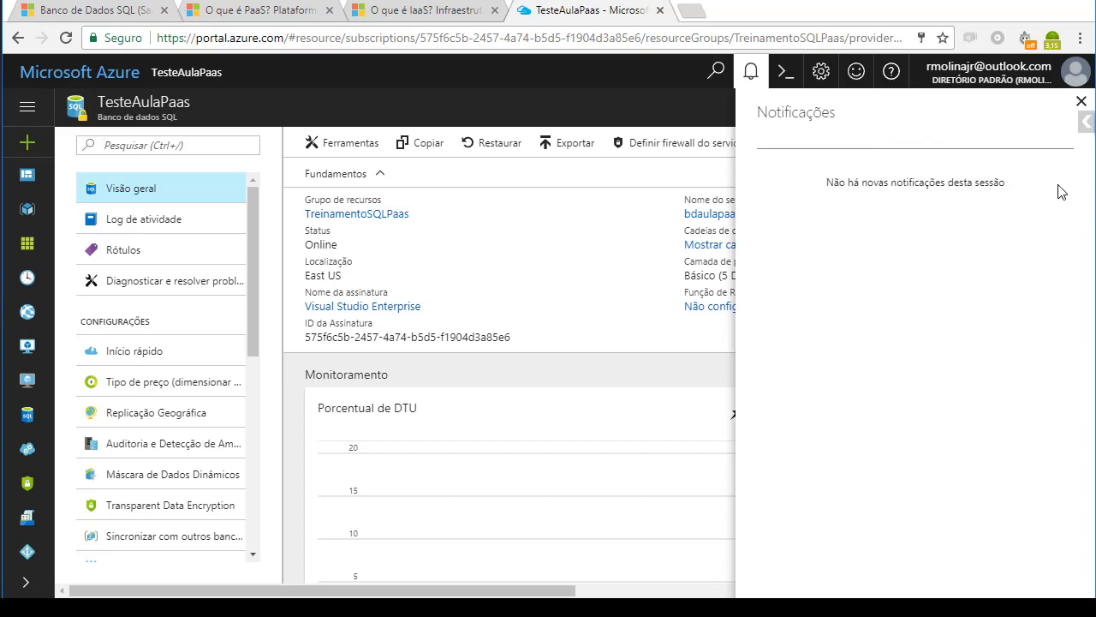
- Close the notifications and copy the server name of the TesteAulaPaas database
{"action": "left_click", "coordinate": [1081, 101]}
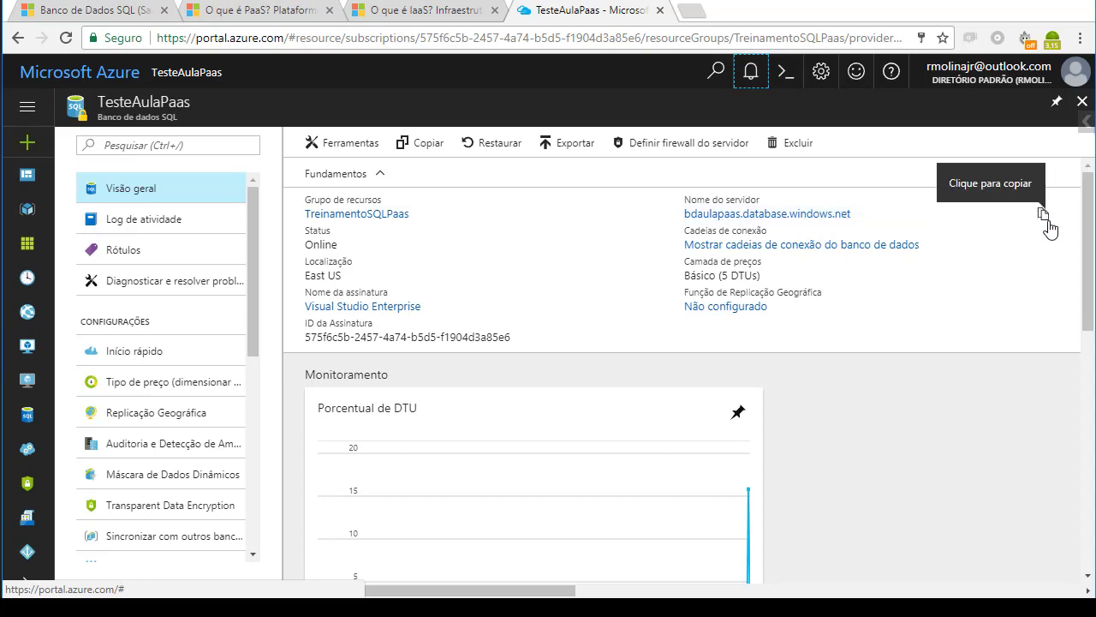
{"action": "left_click", "coordinate": [1043, 215]}
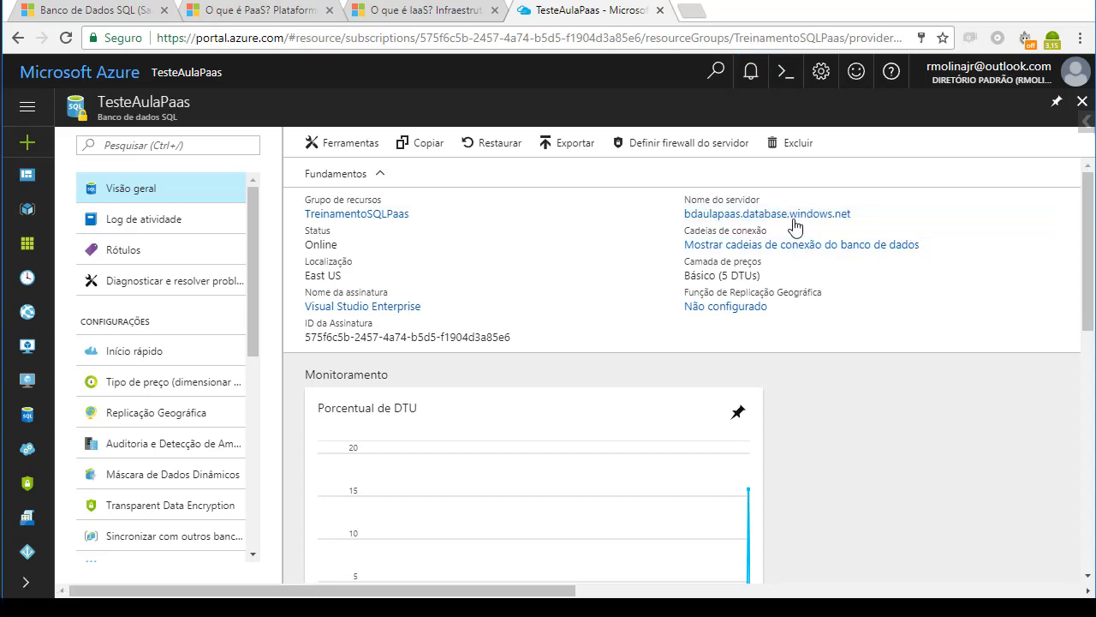
{"action": "left_click", "coordinate": [274, 231]}
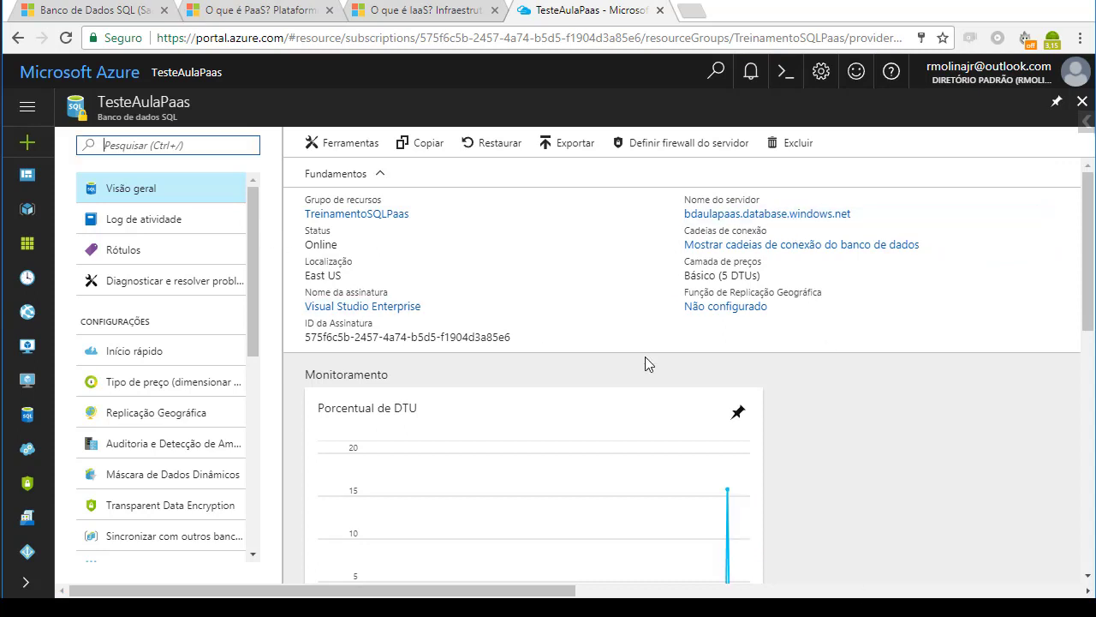
- Add the current client IP address to the bdaulapaas server's firewall rules and save them
{"action": "left_click", "coordinate": [688, 153]}
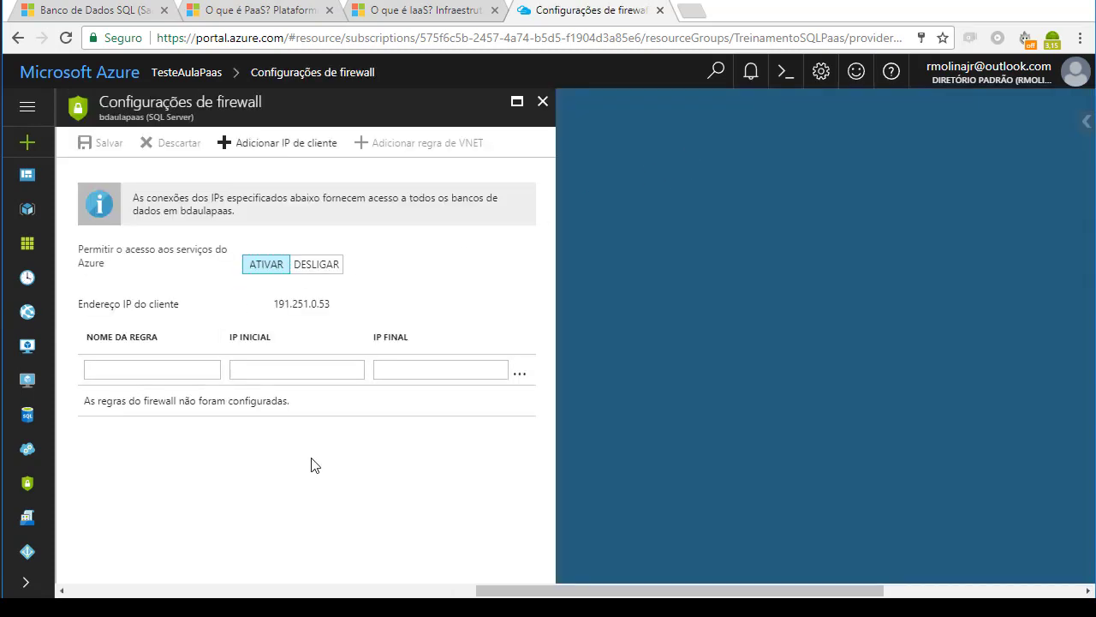
{"action": "left_click", "coordinate": [286, 152]}
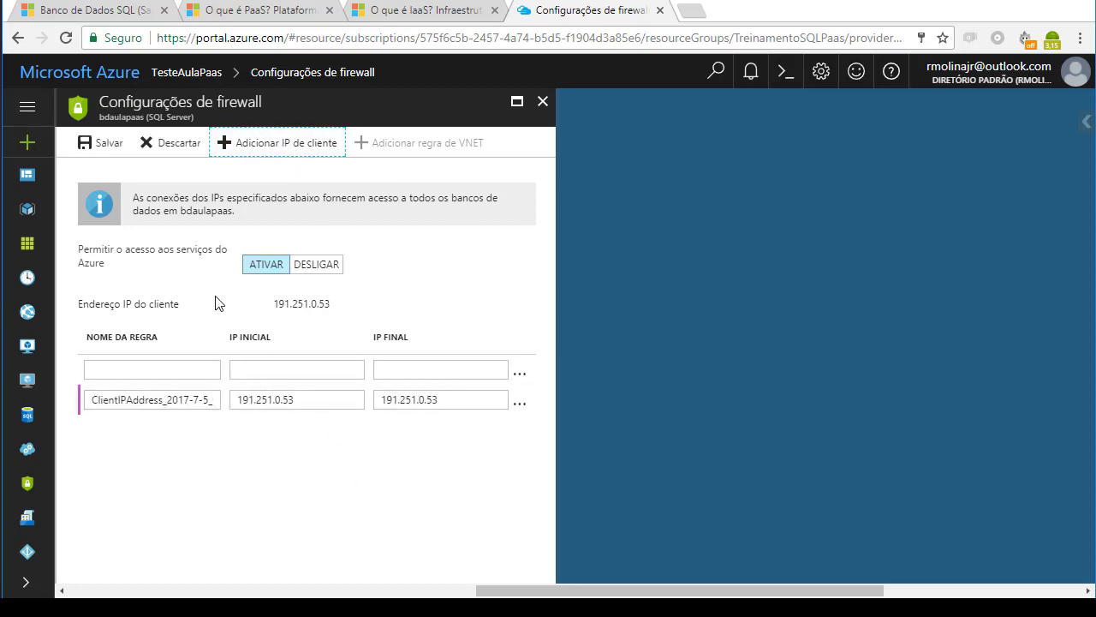
{"action": "left_click", "coordinate": [102, 150]}
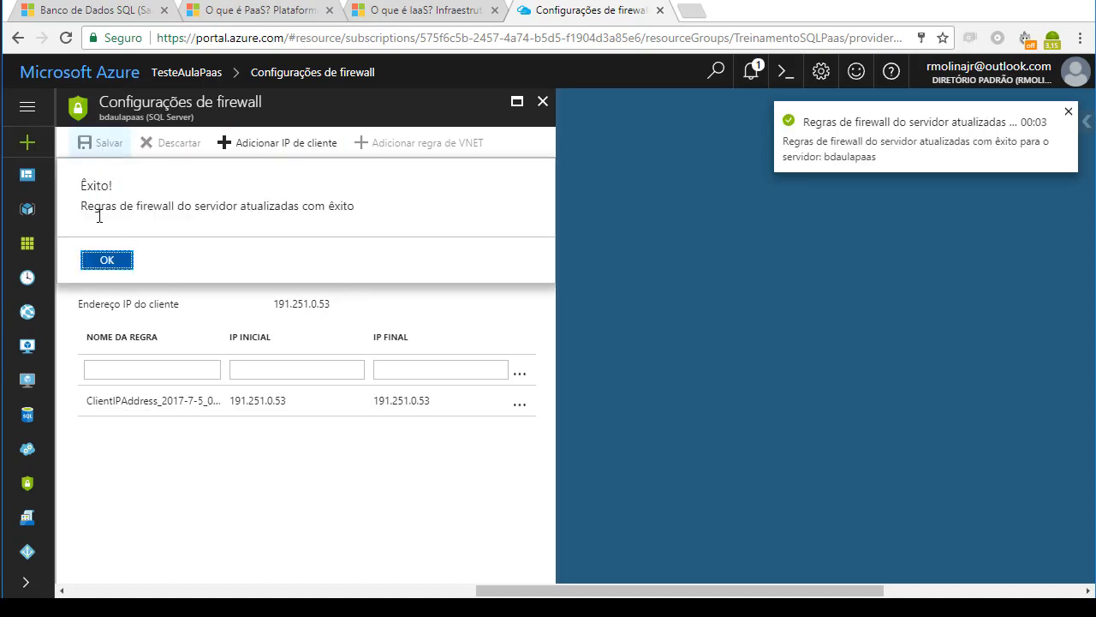
{"action": "left_click", "coordinate": [104, 265]}
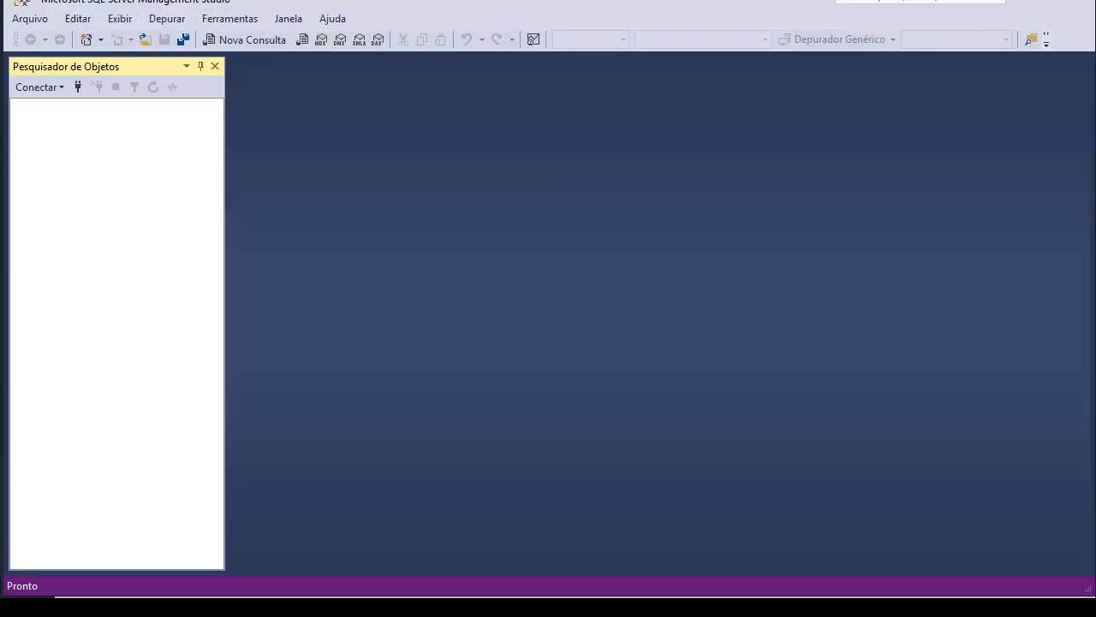
- In SQL Server Management Studio, connect to bdaulapaas.database.windows.net using SQL Server authentication with the administrator login and password, choosing to remember the password
{"action": "left_click", "coordinate": [78, 87]}
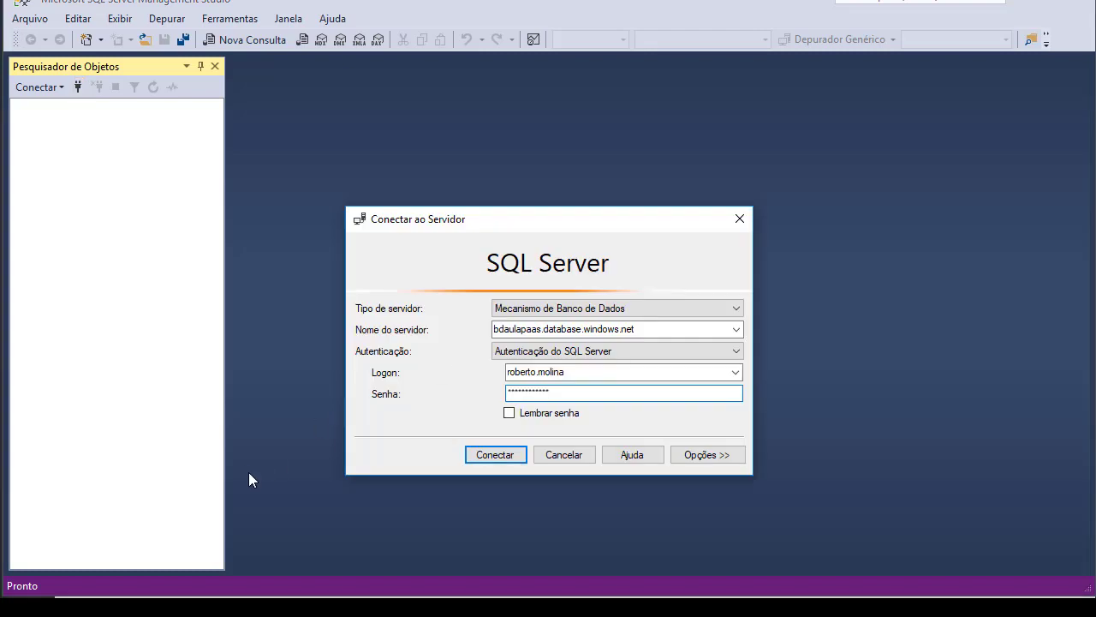
{"action": "left_click", "coordinate": [509, 413]}
{"action": "left_click", "coordinate": [502, 455]}
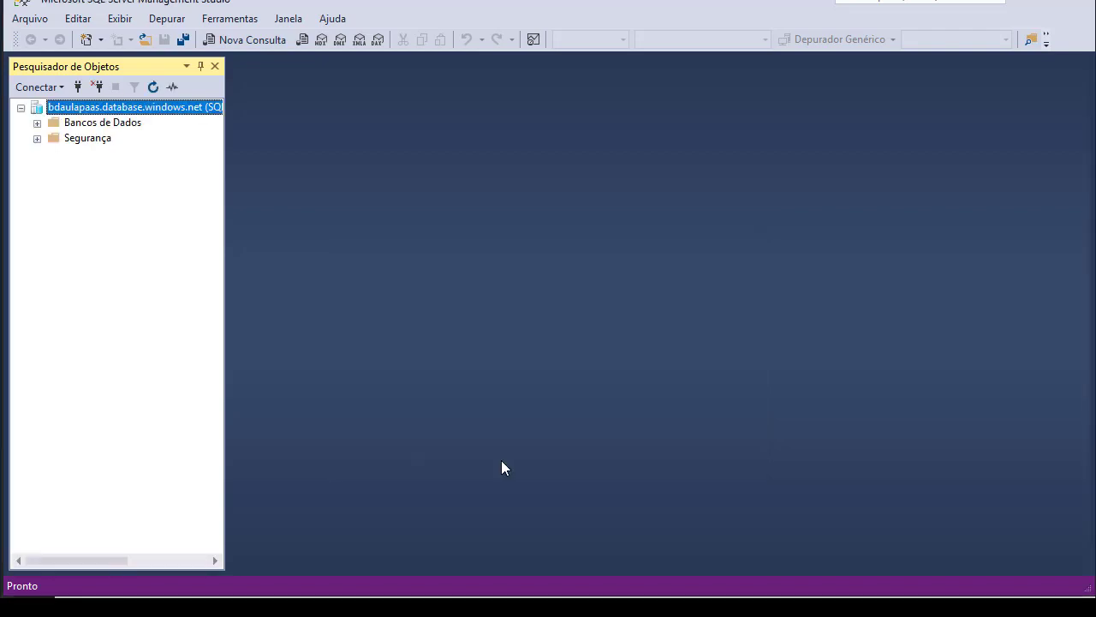
- Expand the TesteAulaPaas database down to its tables and view the options for creating a new table
{"action": "left_click", "coordinate": [37, 123]}
{"action": "left_click", "coordinate": [52, 155]}
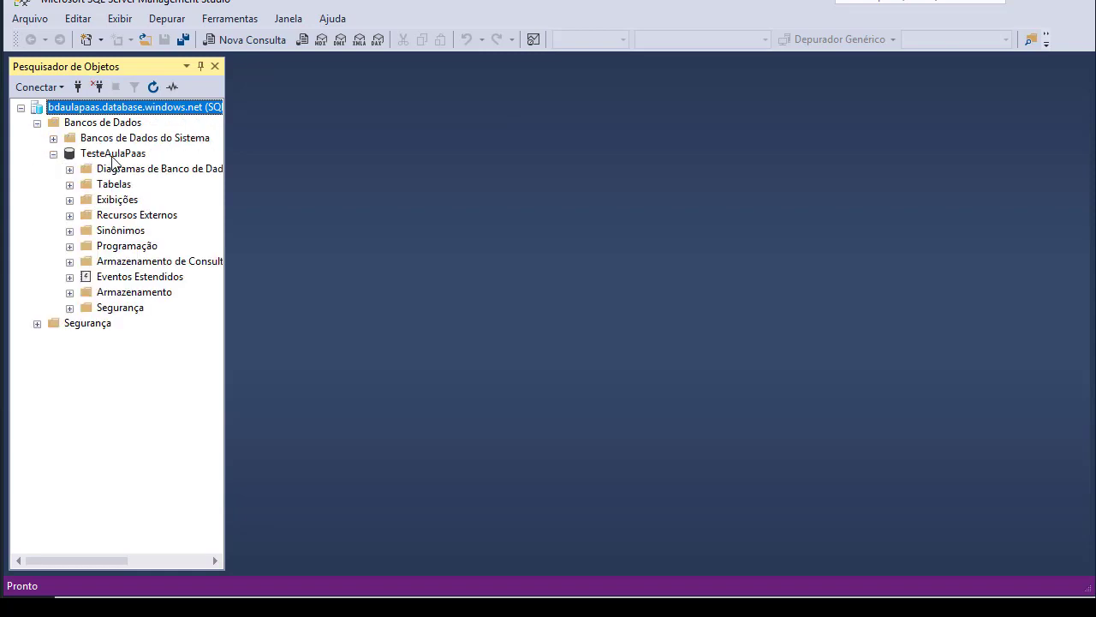
{"action": "left_click", "coordinate": [69, 184]}
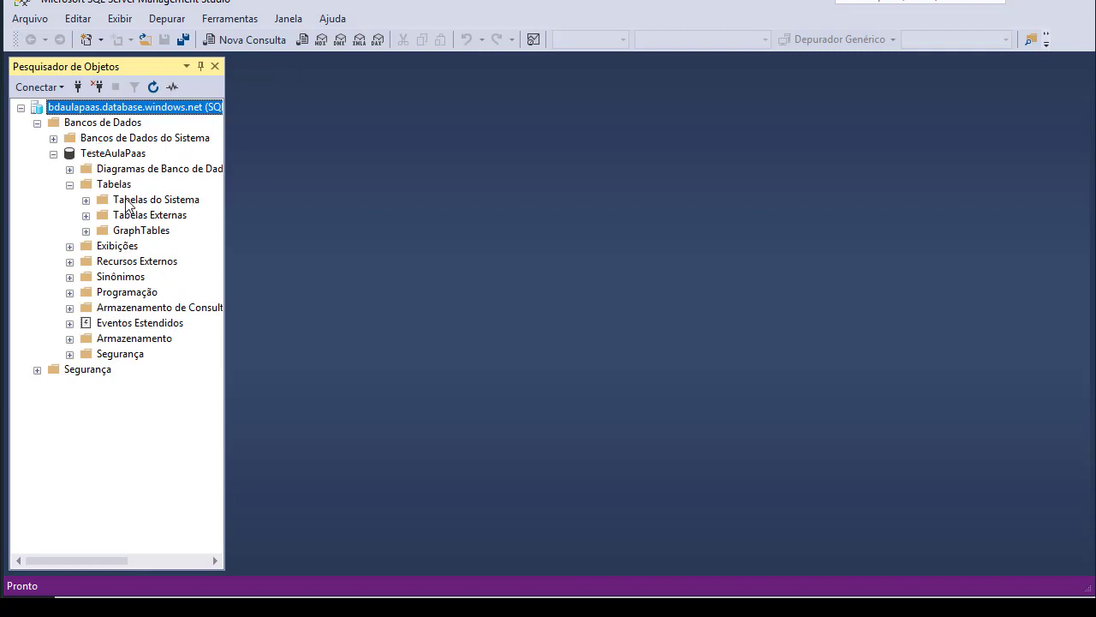
{"action": "right_click", "coordinate": [114, 185]}
{"action": "mouse_move", "coordinate": [154, 195]}
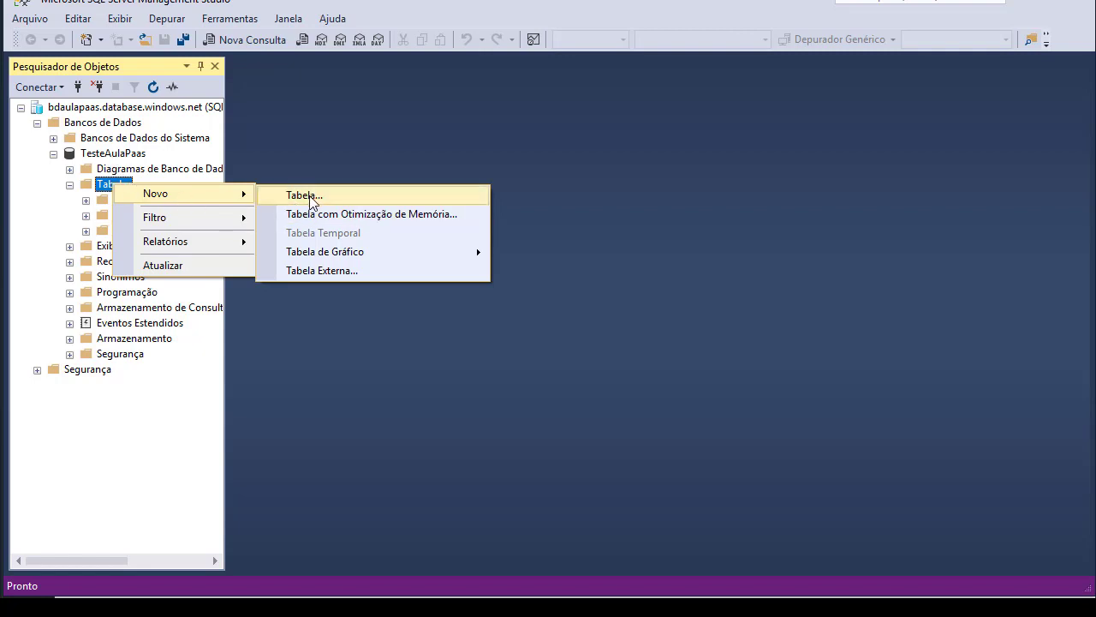
- View the commands available for the server's Bancos de Dados folder, without running any
{"action": "left_click", "coordinate": [91, 124]}
{"action": "right_click", "coordinate": [92, 124]}
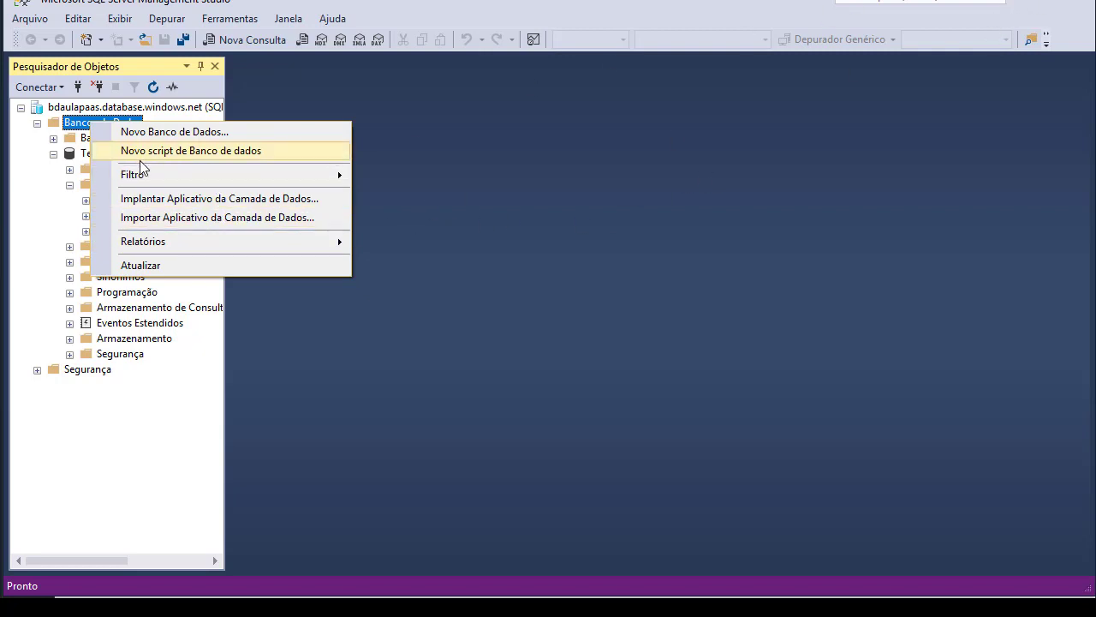
{"action": "left_click", "coordinate": [540, 196]}
- Collapse the tables and the TesteAulaPaas database in the object tree, and return to the Azure portal
{"action": "left_click", "coordinate": [70, 184]}
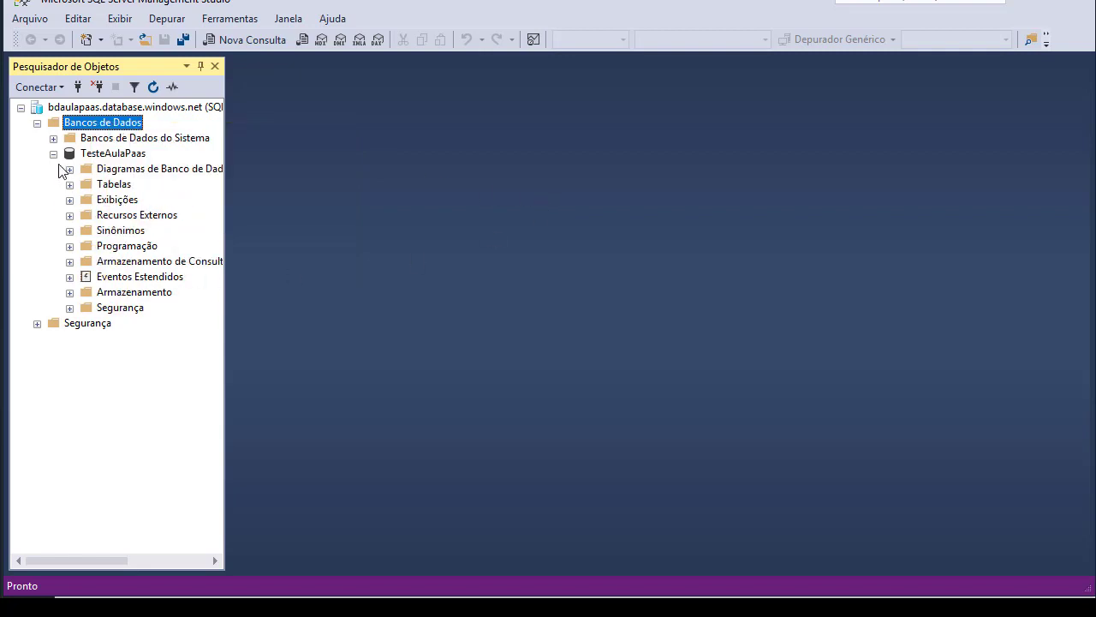
{"action": "left_click", "coordinate": [53, 153]}
{"action": "left_click", "coordinate": [1024, 5]}
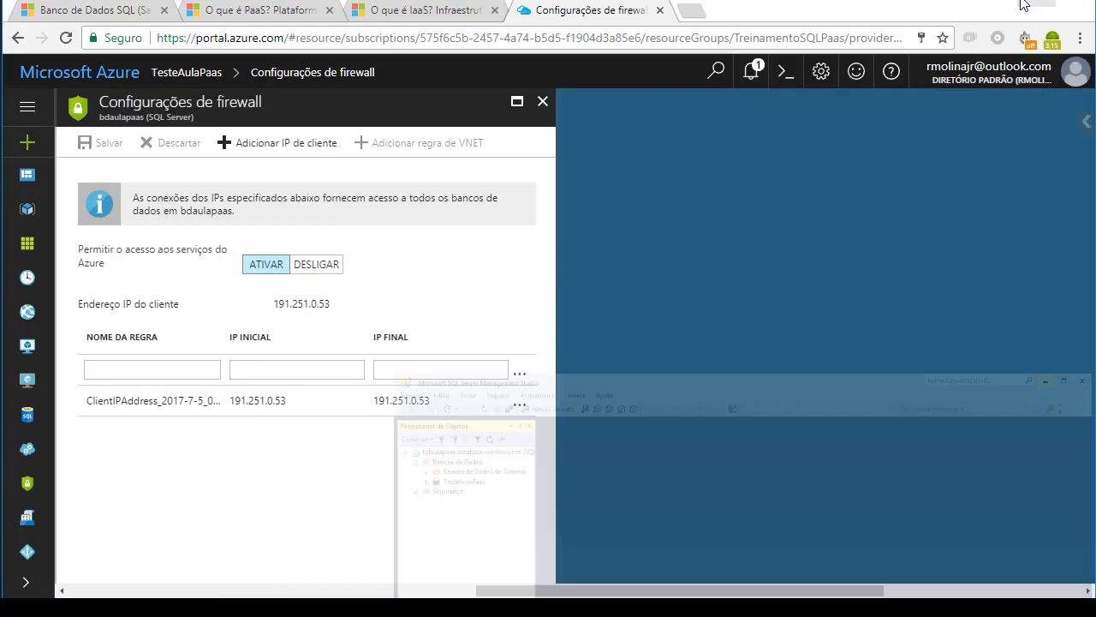